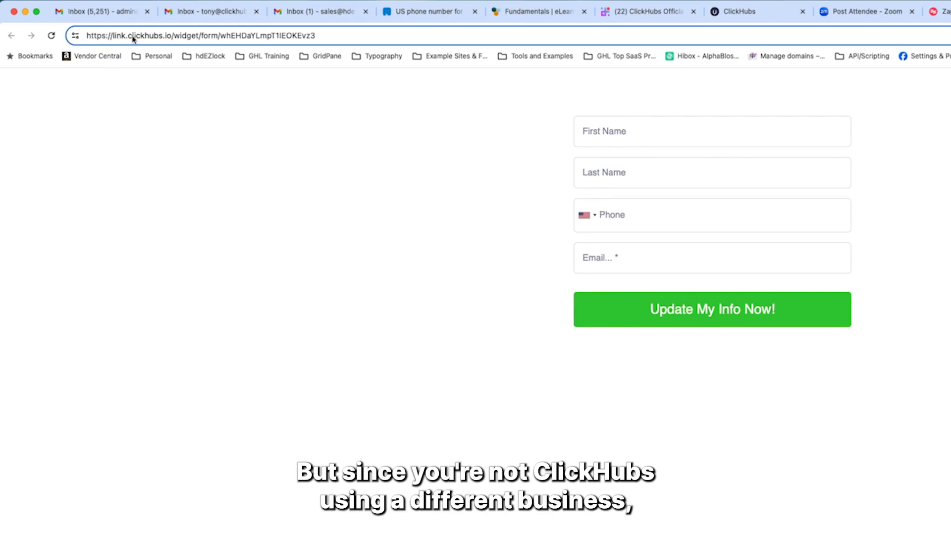
Step: Open the ClickHubs business profile settings and copy the CNAME target brand.ludicrous.cloud from the Branded Domain hint
drag(127, 35, 163, 35)
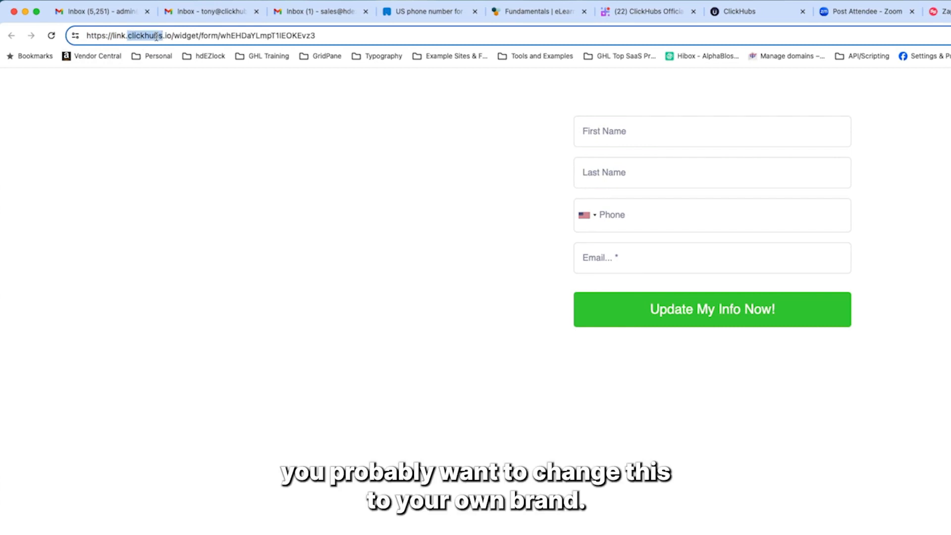
click(882, 11)
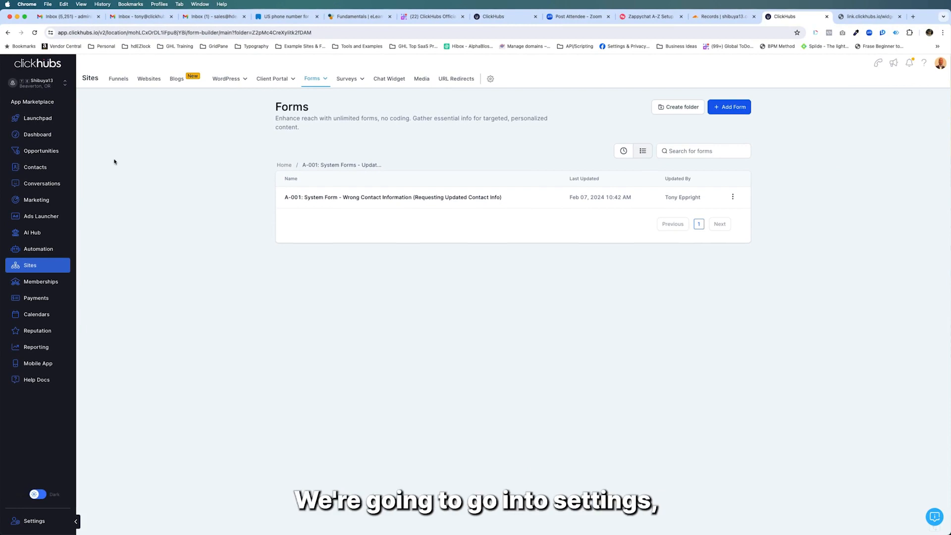
click(30, 521)
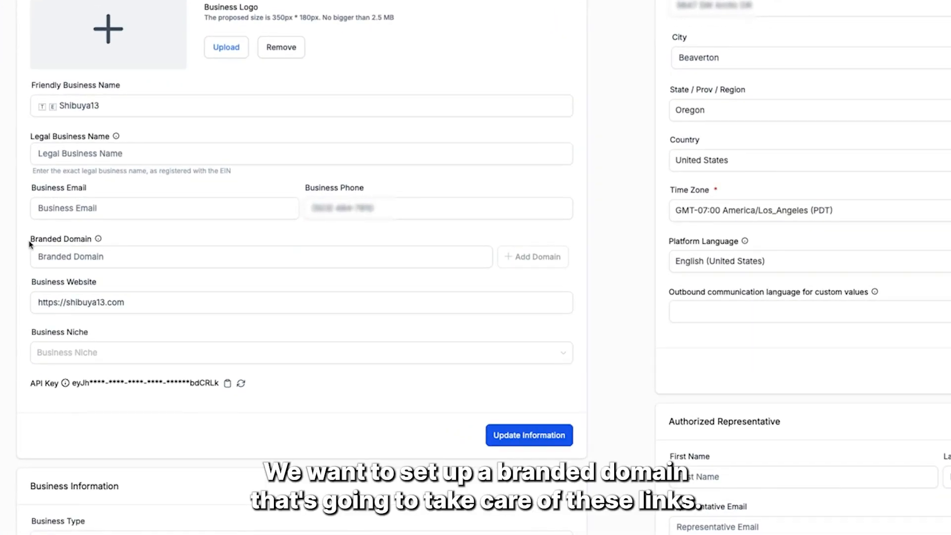
mouse_move(99, 240)
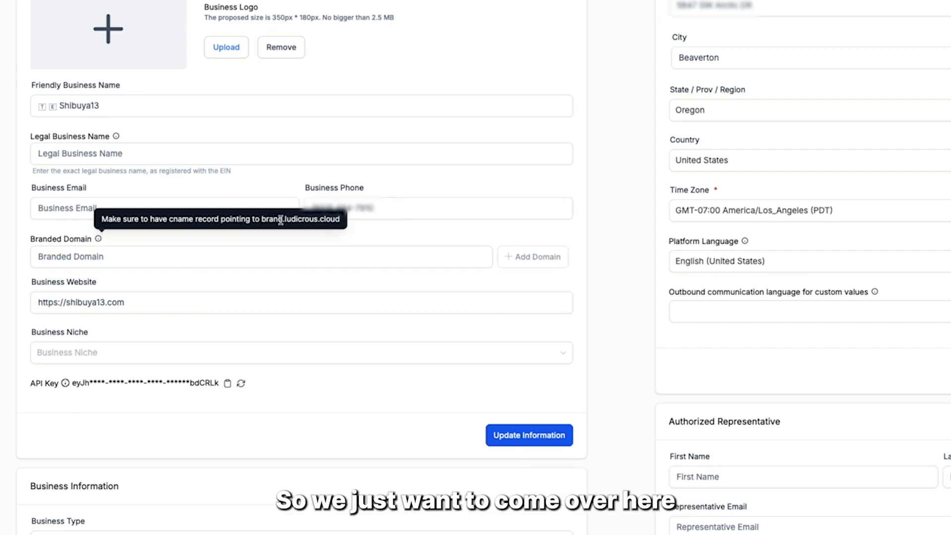
drag(261, 219, 341, 220)
right_click(334, 220)
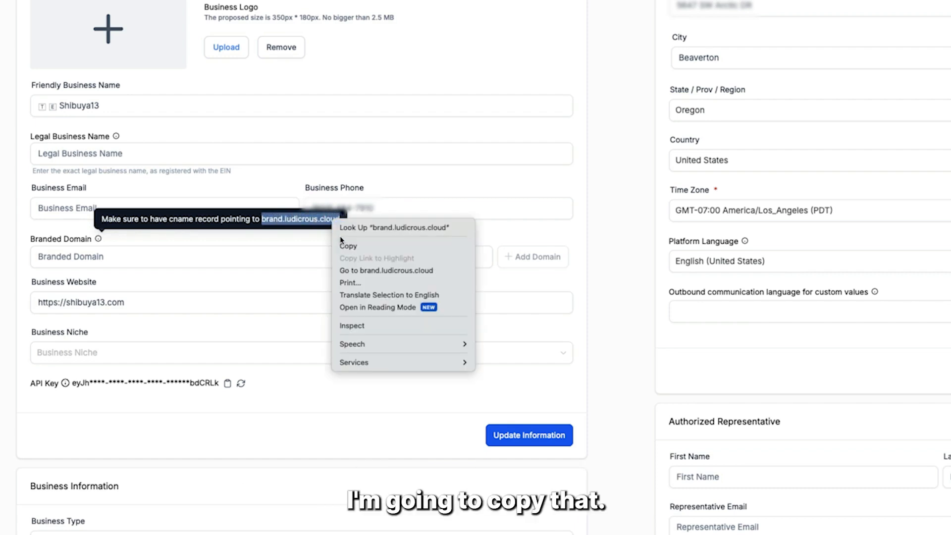
click(342, 245)
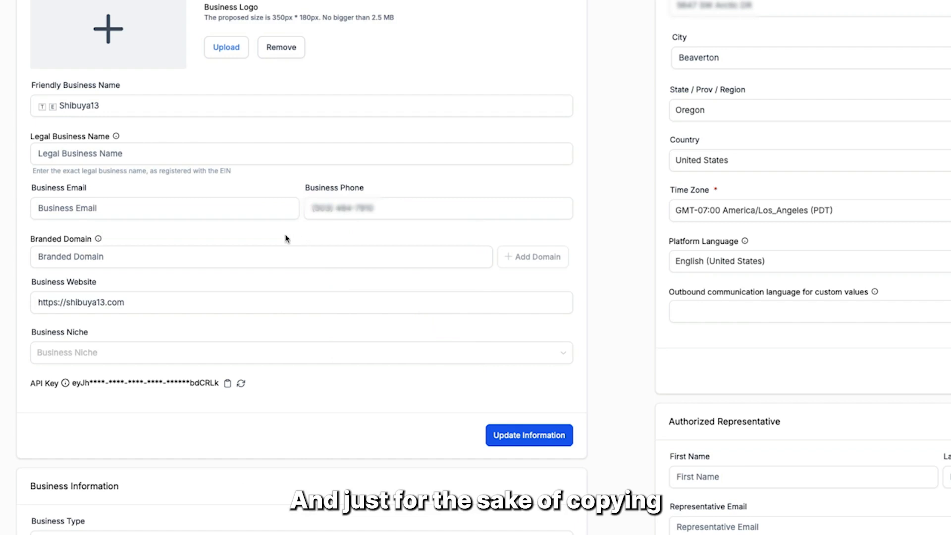
Step: Enter connect.shibuya13.com as the branded domain and check the subdomain against the existing DNS records in Cloudflare
click(90, 257)
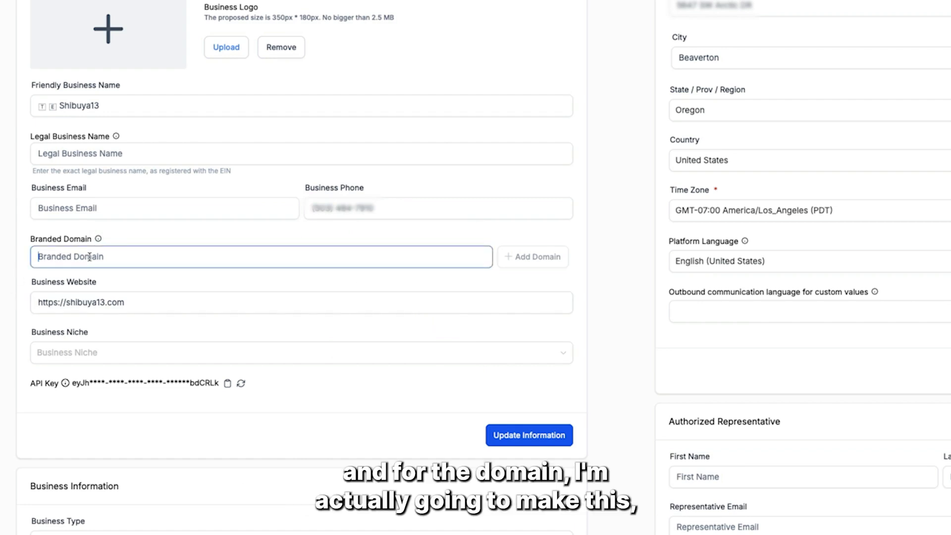
text(connect.shibuya13.com)
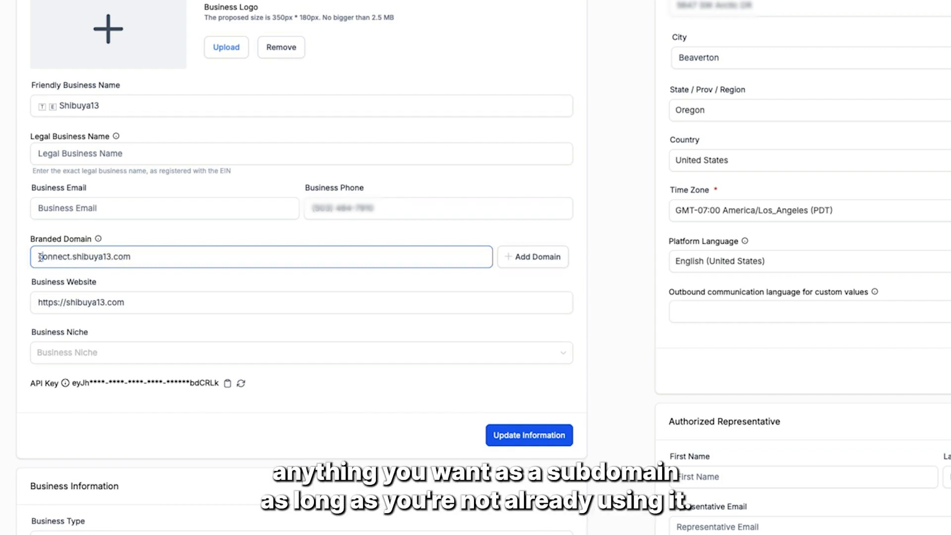
drag(39, 257, 68, 258)
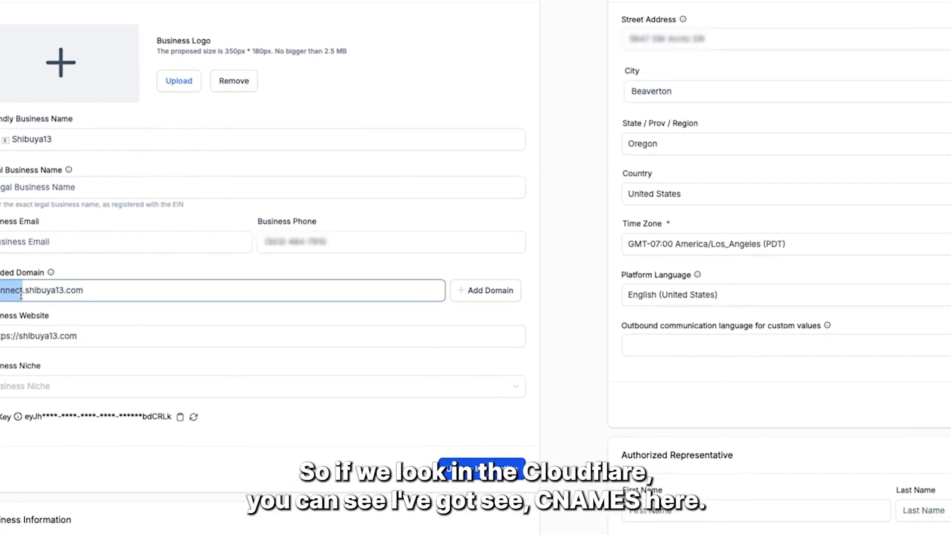
click(614, 17)
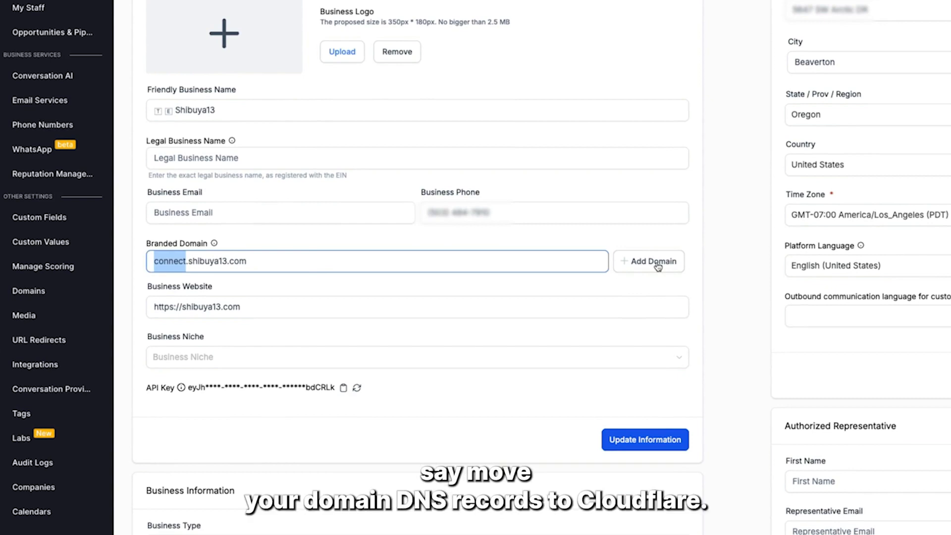
Step: Add the branded domain in ClickHubs, review its CNAME record and authorize LeadConnector to create it in Cloudflare
click(658, 267)
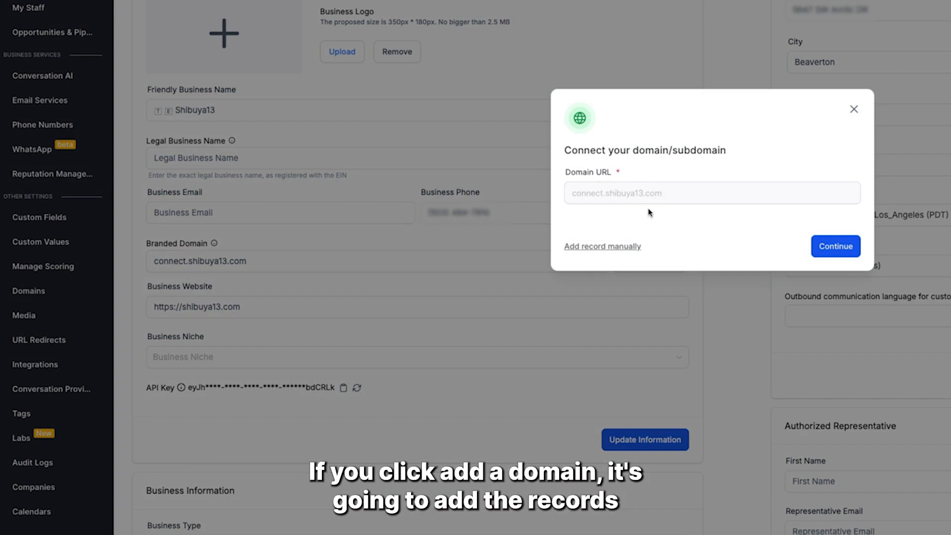
click(841, 244)
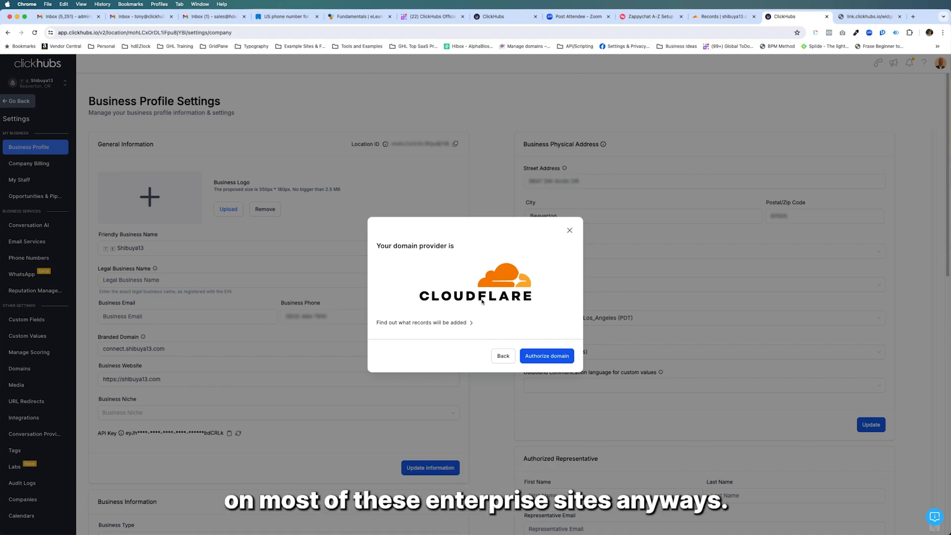
click(436, 322)
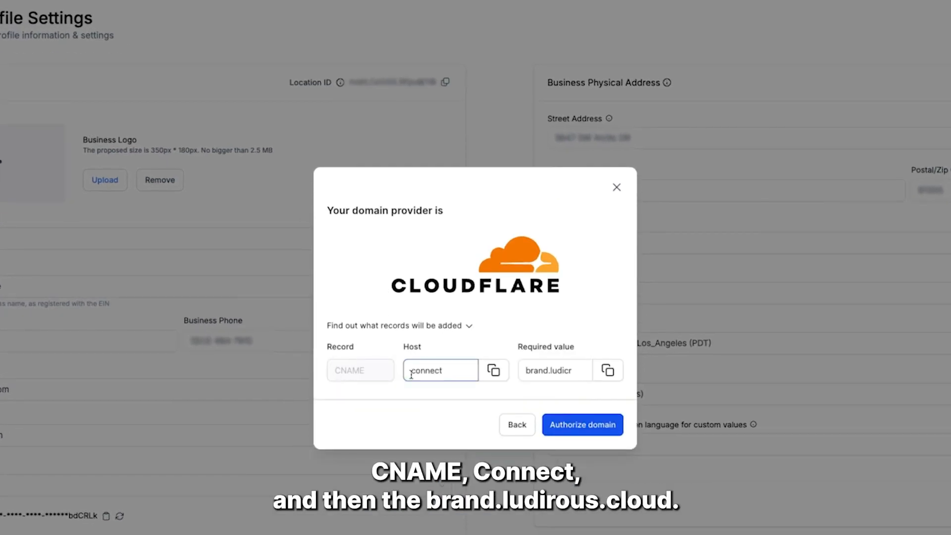
drag(545, 372, 582, 370)
click(580, 424)
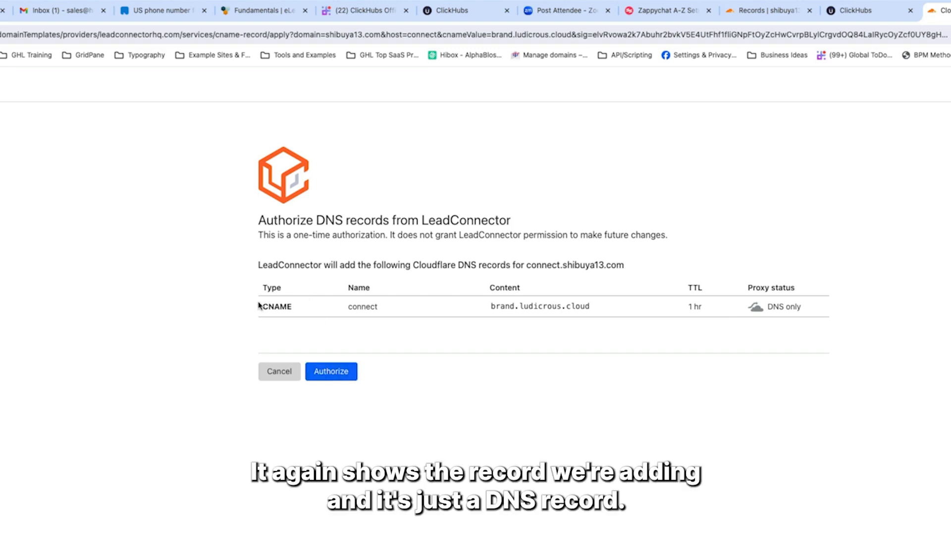
click(347, 371)
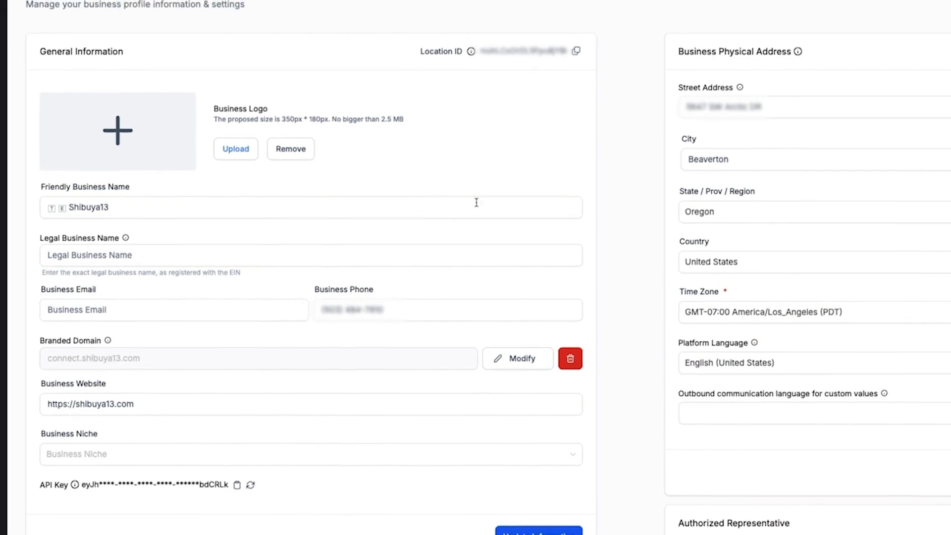
Step: Preview the Wrong Contact Information form from the A-001: System Forms - Update Info folder and check the domain in its link
click(5, 87)
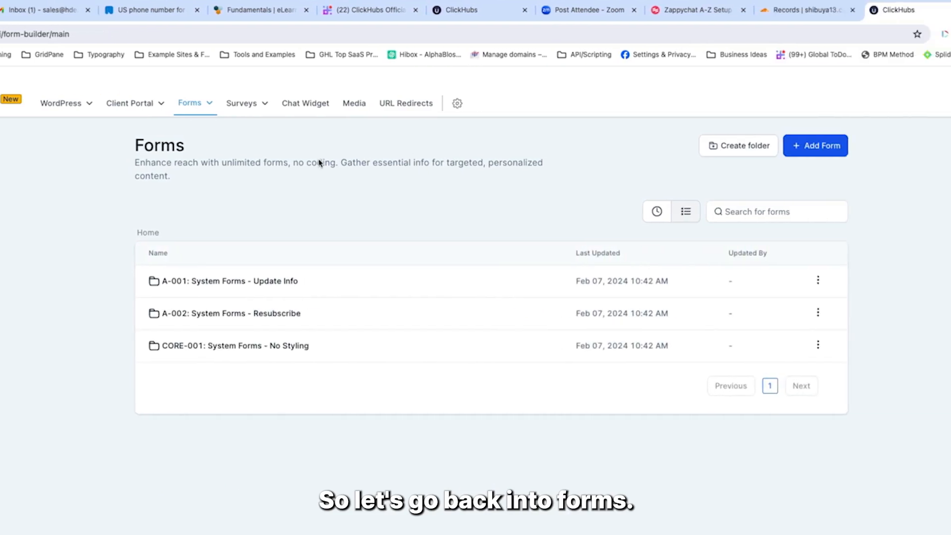
click(238, 283)
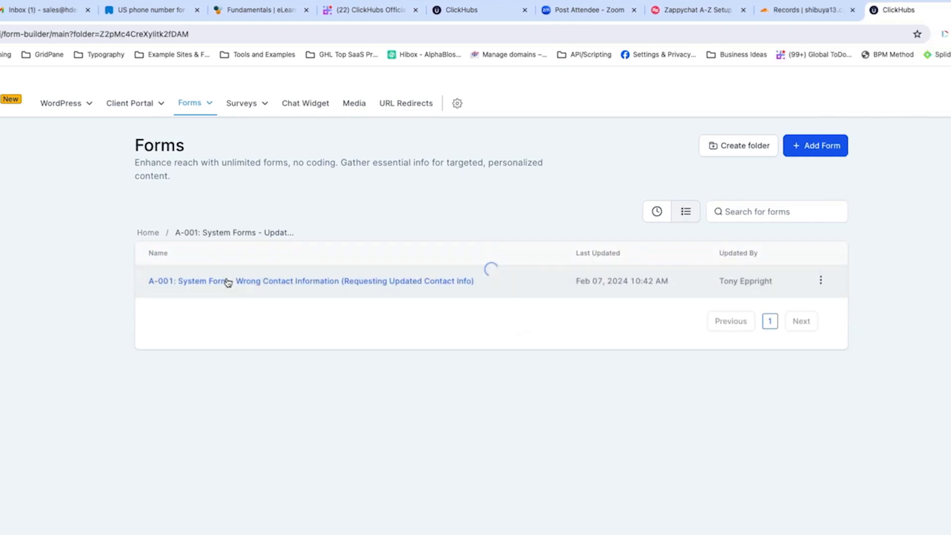
click(821, 281)
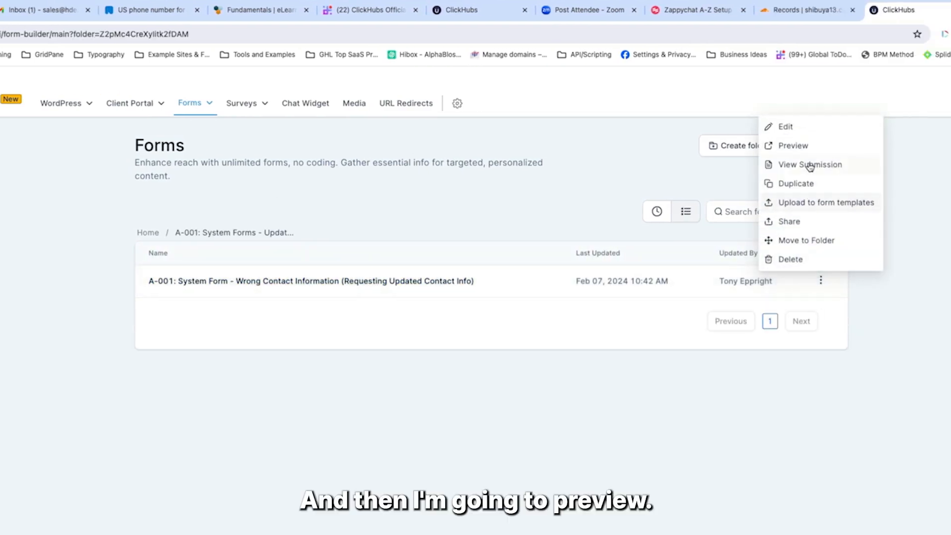
click(795, 147)
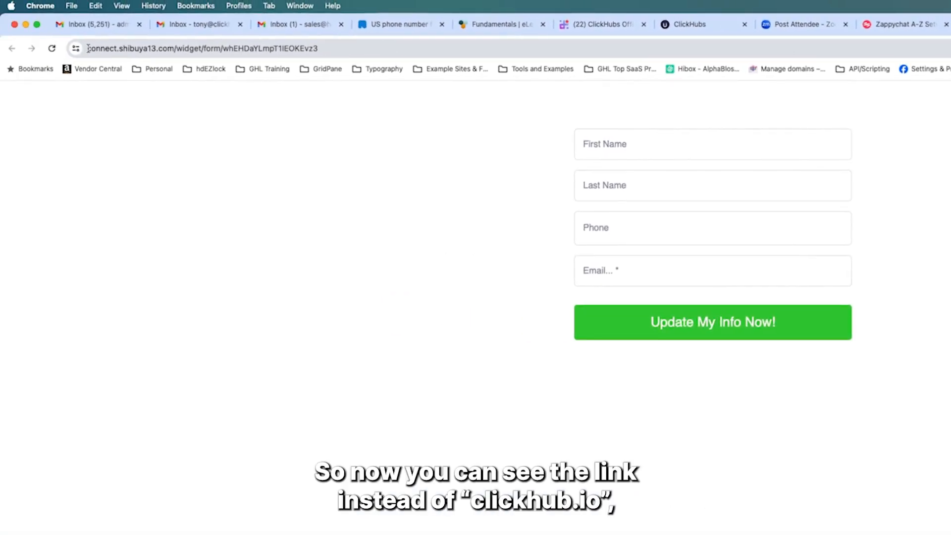
drag(88, 48, 173, 49)
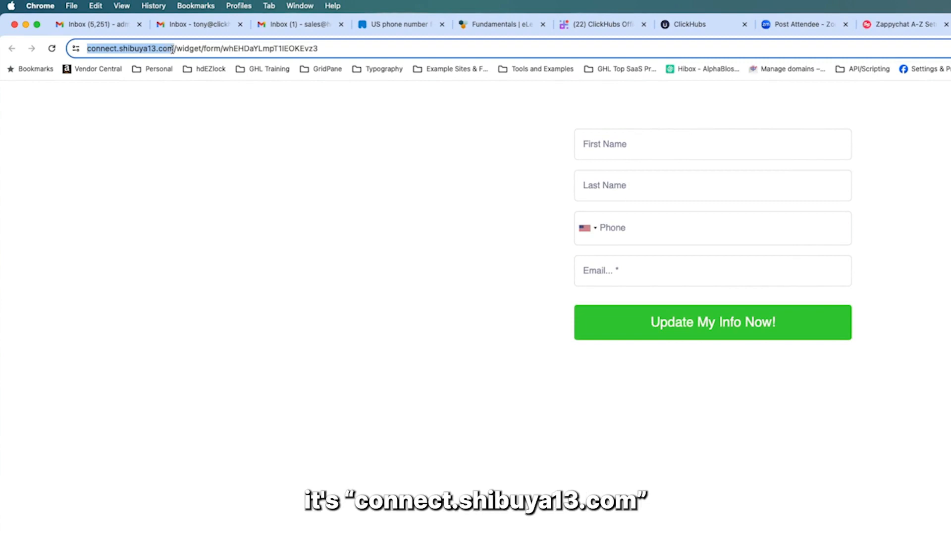
drag(173, 49, 173, 50)
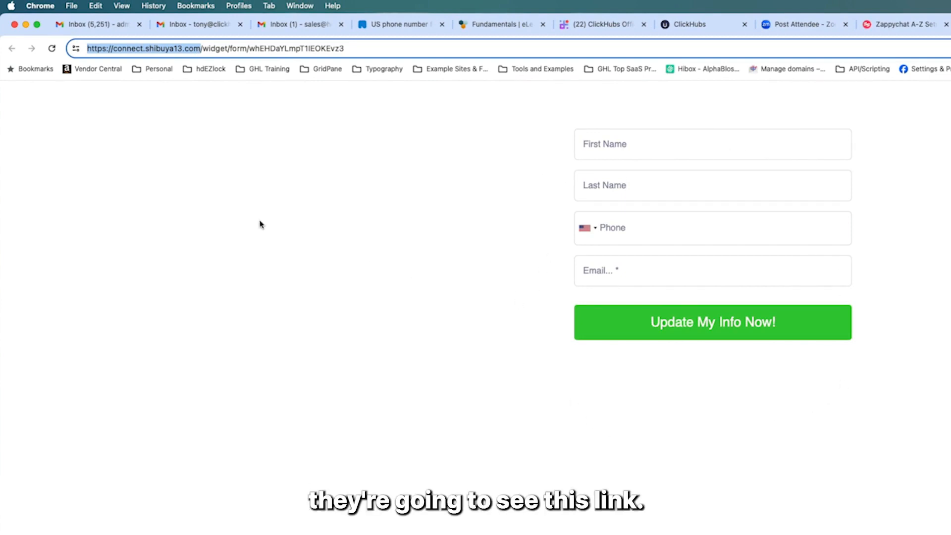
click(132, 49)
drag(145, 50, 201, 51)
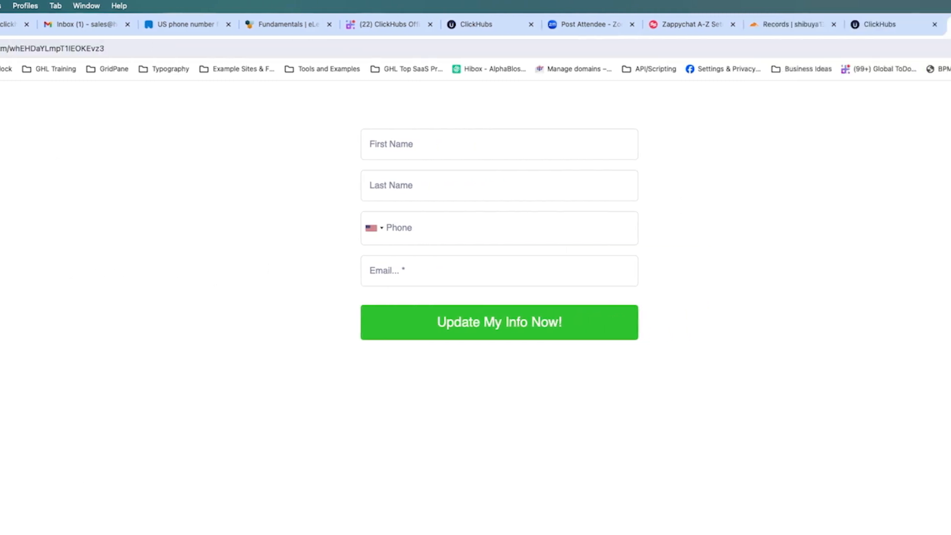
Step: Return to the ClickHubs business profile settings and review the CNAME target in the Branded Domain hint
click(625, 24)
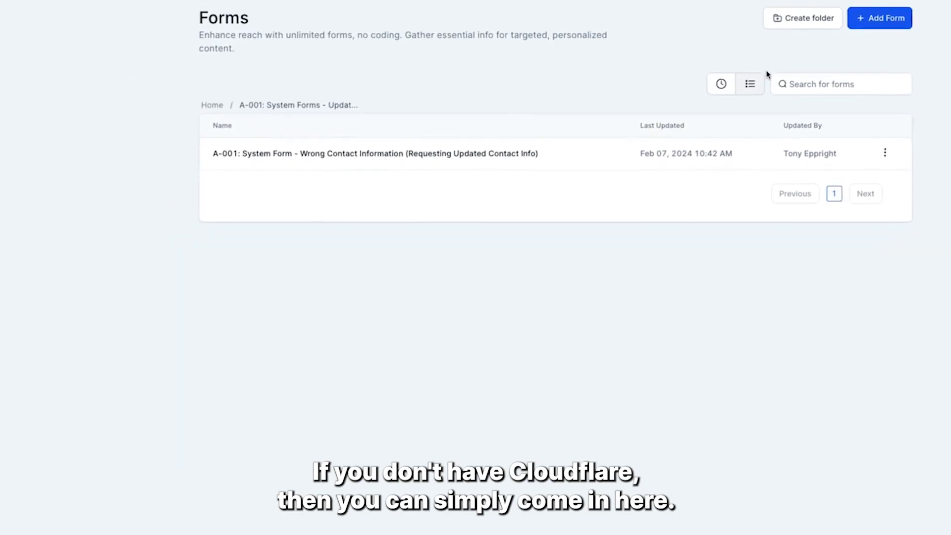
click(50, 524)
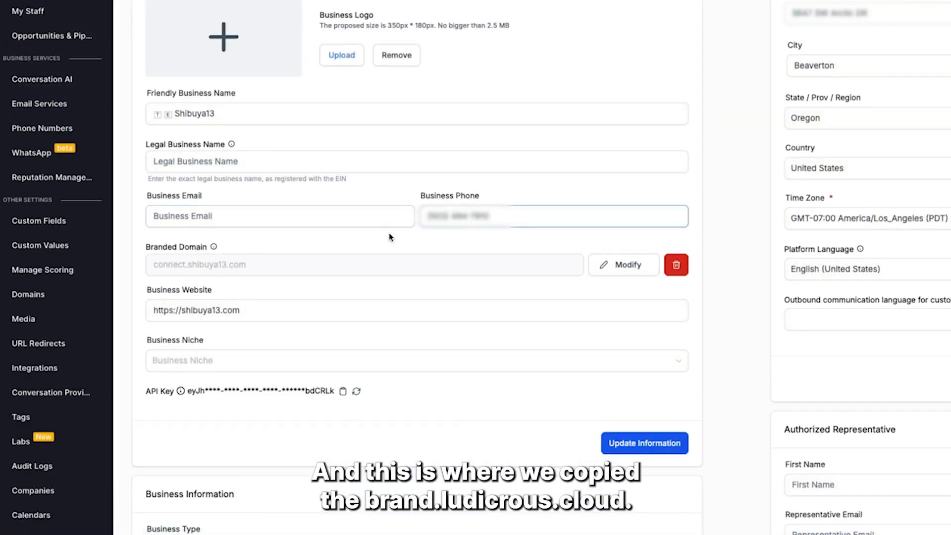
mouse_move(214, 248)
drag(378, 228, 445, 227)
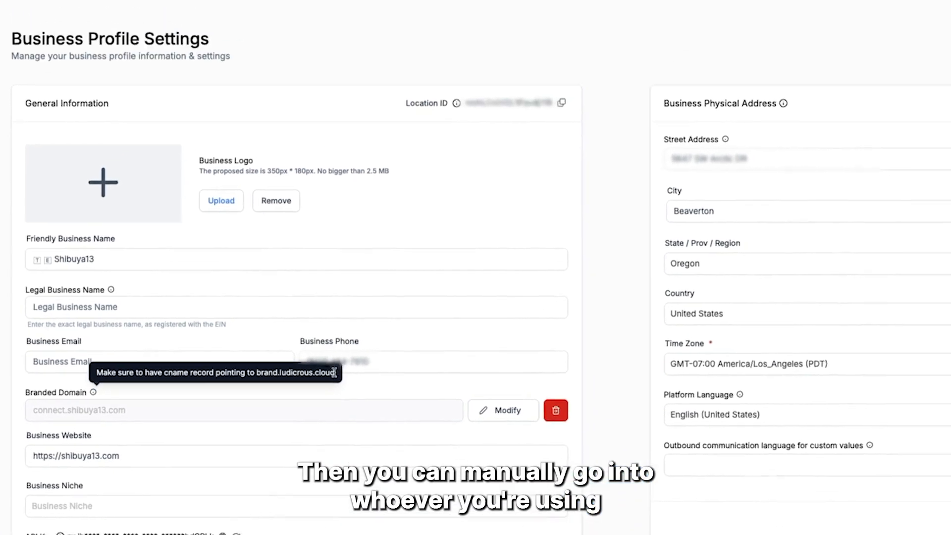
Step: Switch to Cloudflare, refresh the DNS records and save the comment "ClickHubs Branded Domain" on the connect CNAME record
click(789, 24)
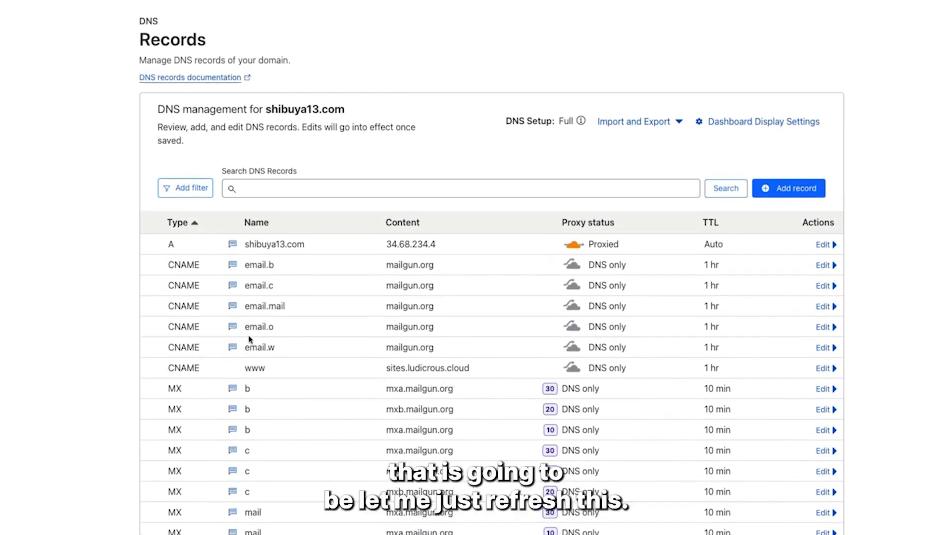
key(super+r)
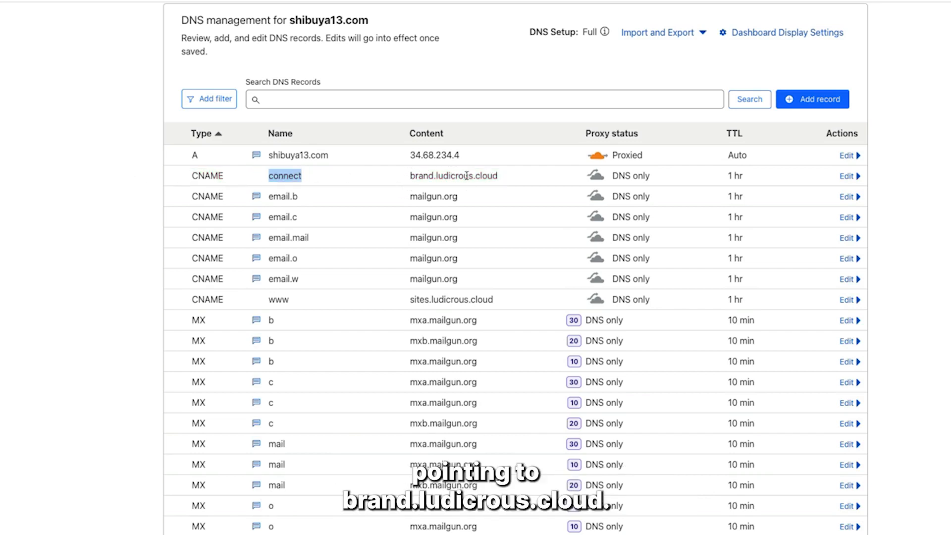
click(845, 176)
click(268, 314)
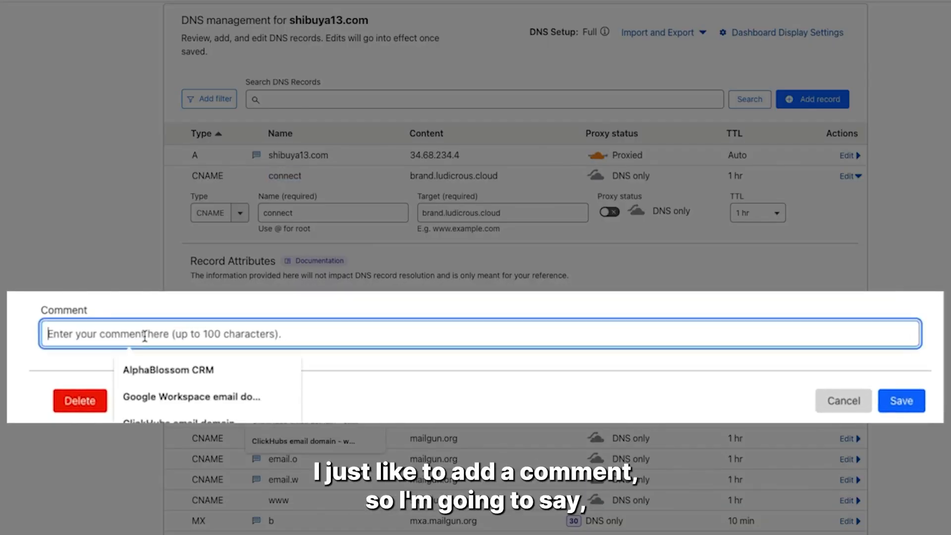
text(ClickHubs Branded )
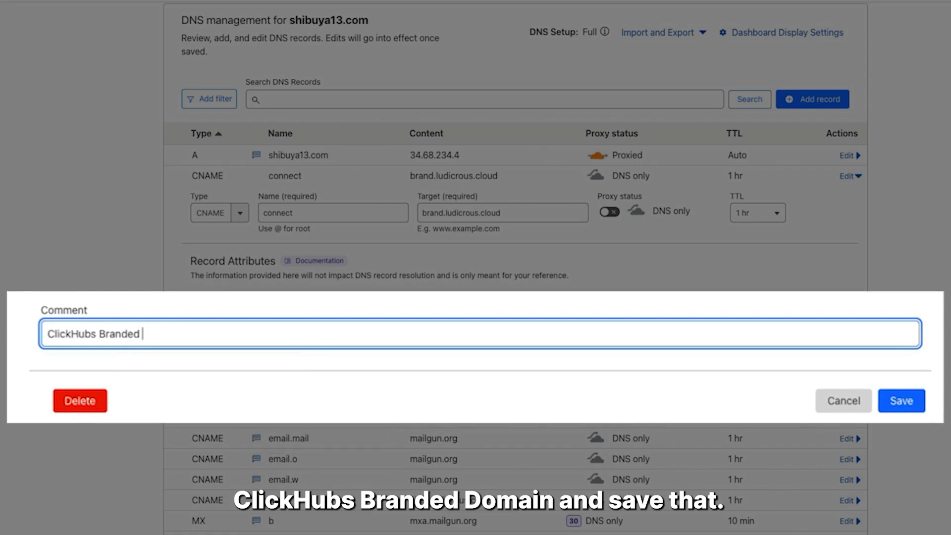
text(Domain)
click(901, 404)
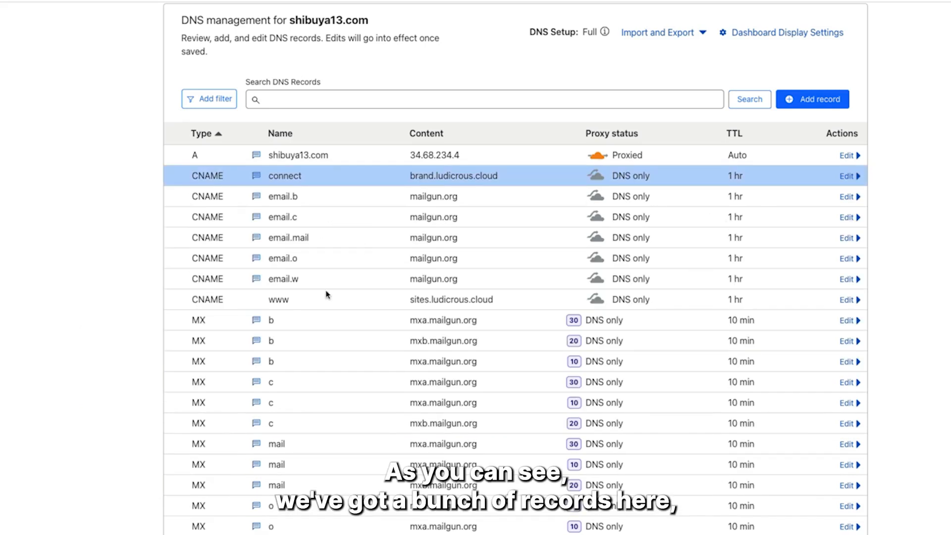
Step: Read the comments on the connect and email.mail records and look through the DNS record list
scroll(324, 293, down, 1)
scroll(326, 294, up, 1)
mouse_move(257, 184)
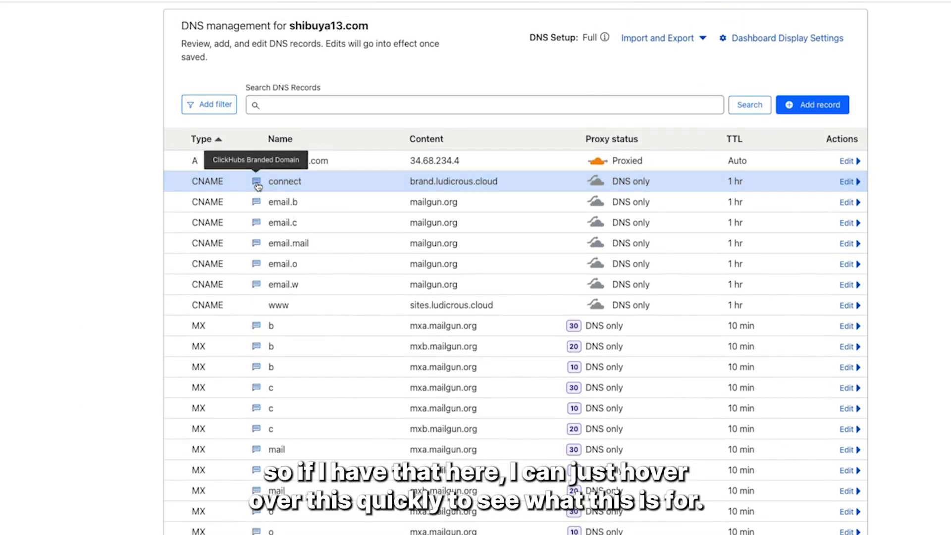
mouse_move(256, 250)
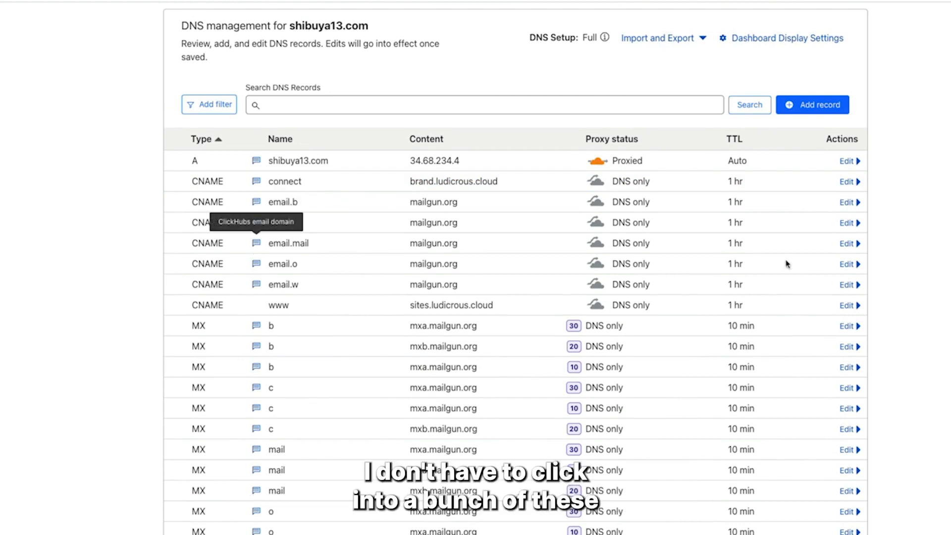
scroll(849, 368, down, 4)
scroll(849, 368, down, 3)
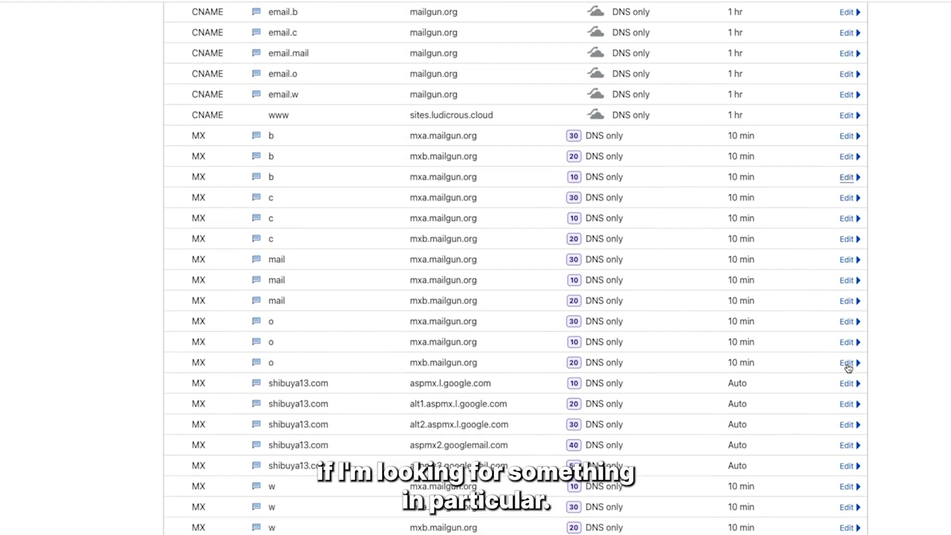
scroll(849, 368, up, 10)
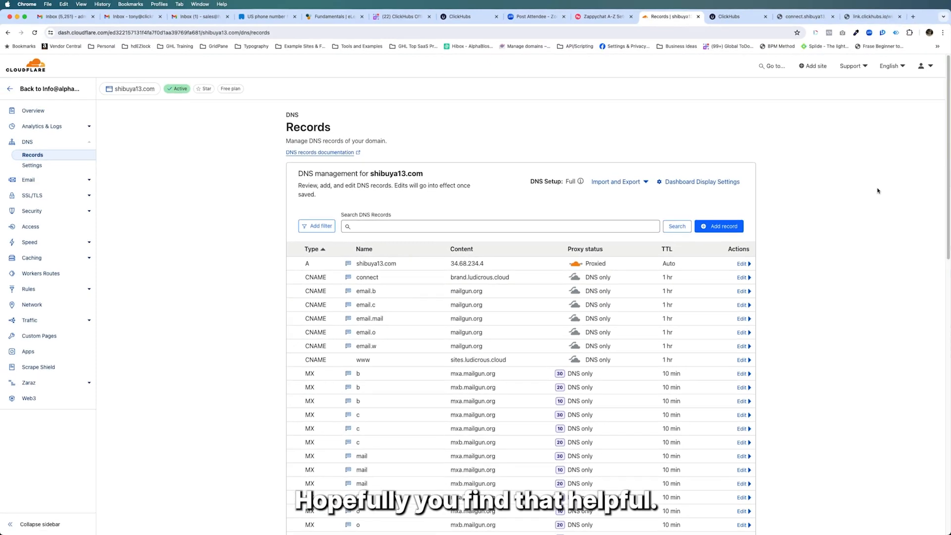